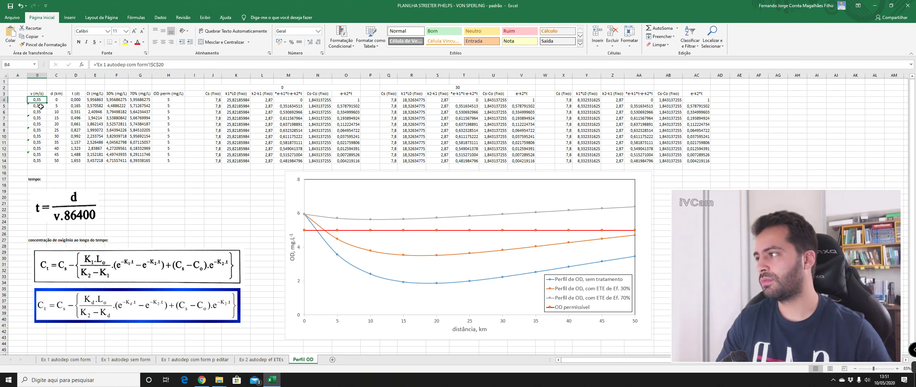
left_click_drag(37, 100, 40, 160)
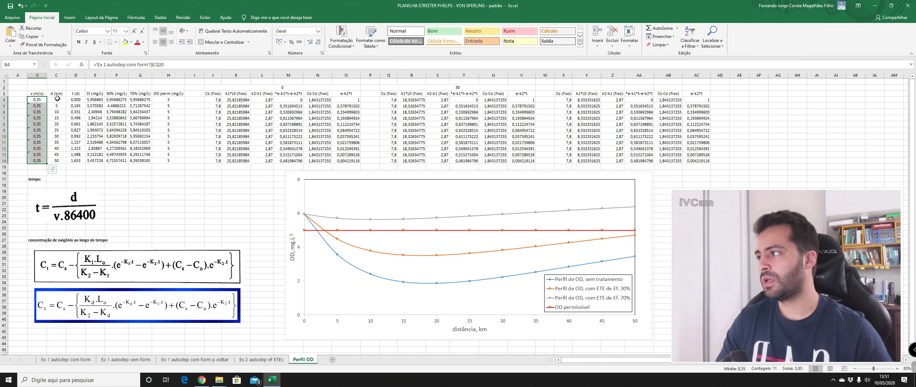
left_click_drag(57, 99, 57, 161)
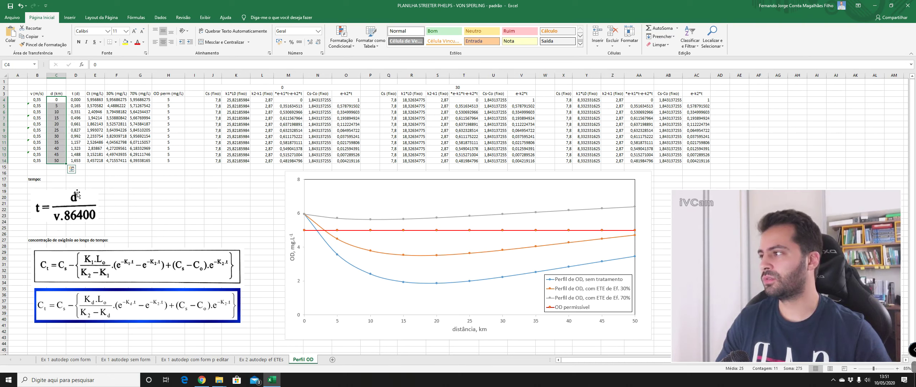
left_click_drag(76, 100, 72, 162)
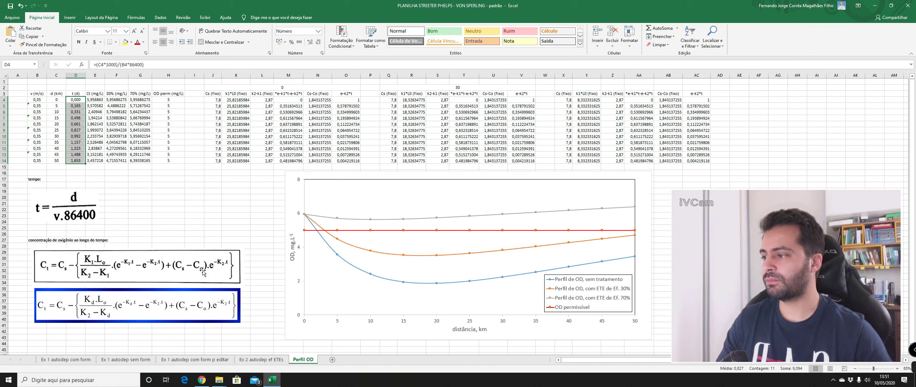
left_click(94, 100)
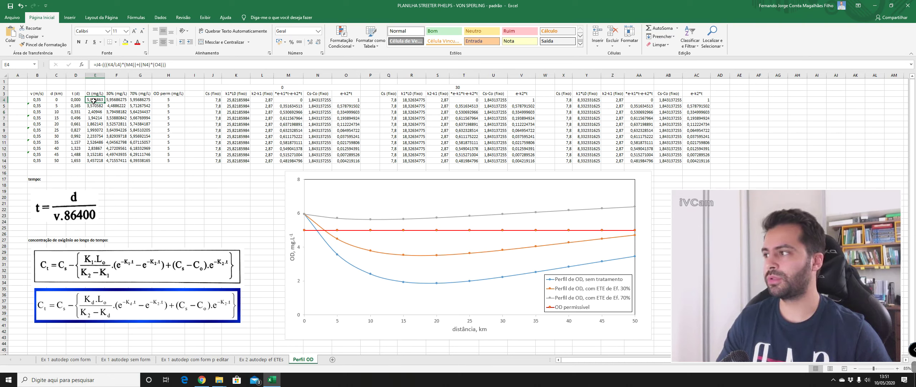
left_click_drag(93, 101, 95, 161)
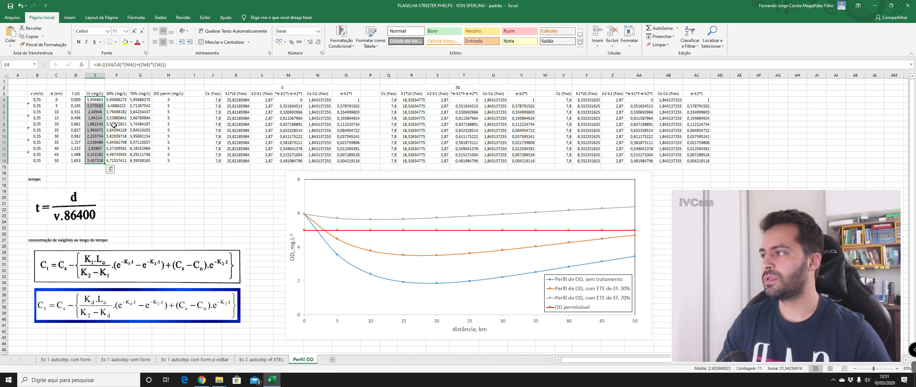
left_click_drag(115, 99, 116, 161)
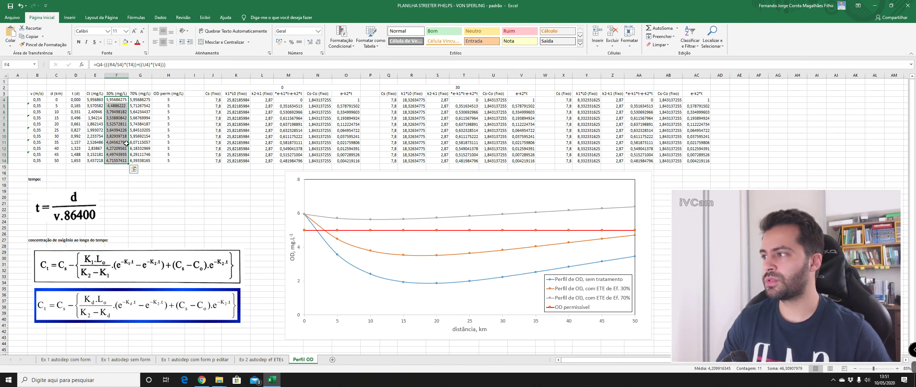
left_click_drag(140, 101, 140, 160)
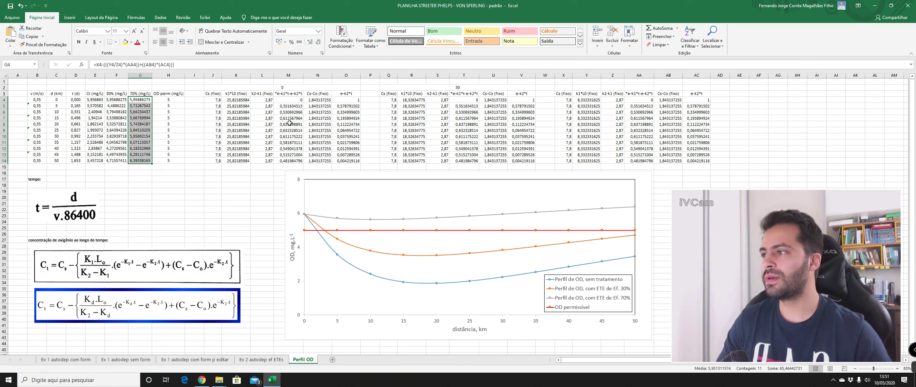
left_click(294, 106)
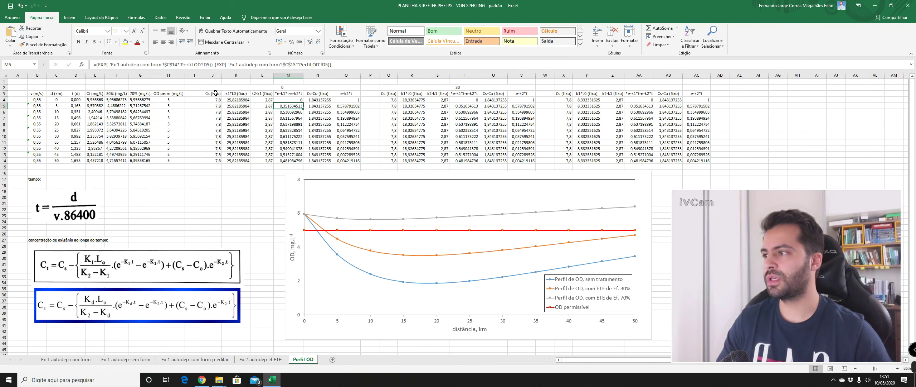
left_click_drag(215, 94, 346, 161)
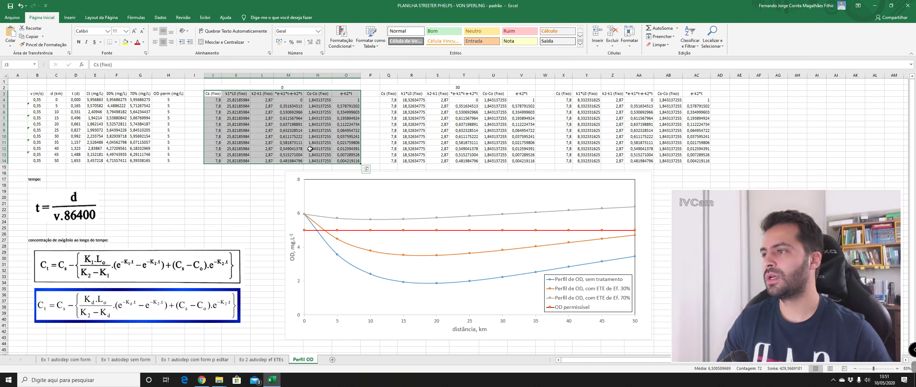
left_click(346, 118)
left_click_drag(346, 106, 346, 162)
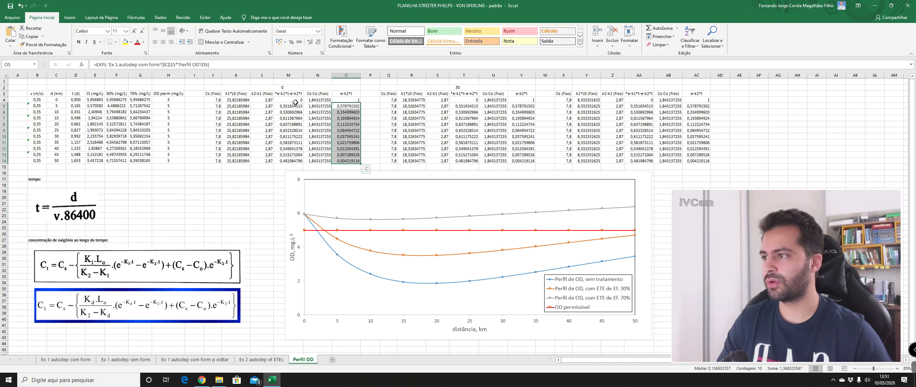
left_click_drag(295, 105, 296, 161)
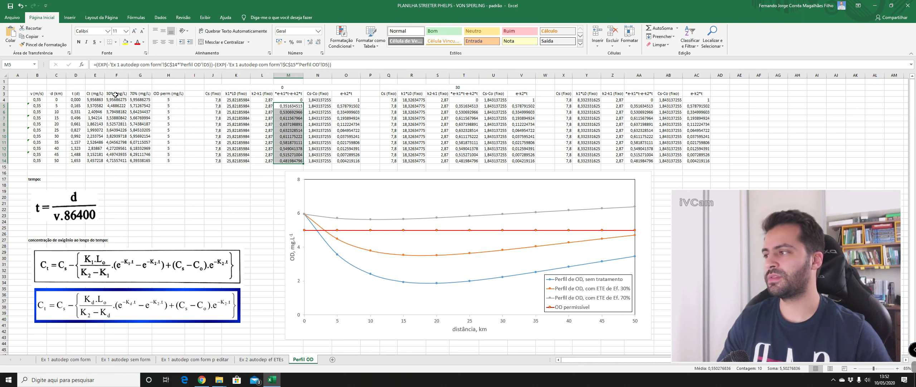
left_click(238, 100)
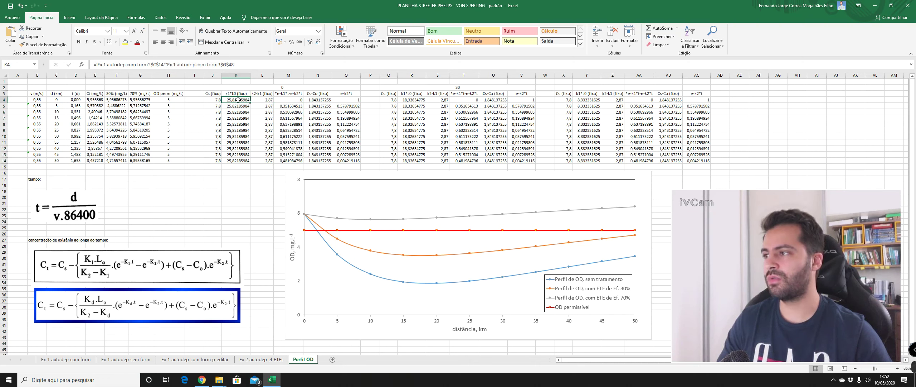
left_click_drag(238, 100, 239, 160)
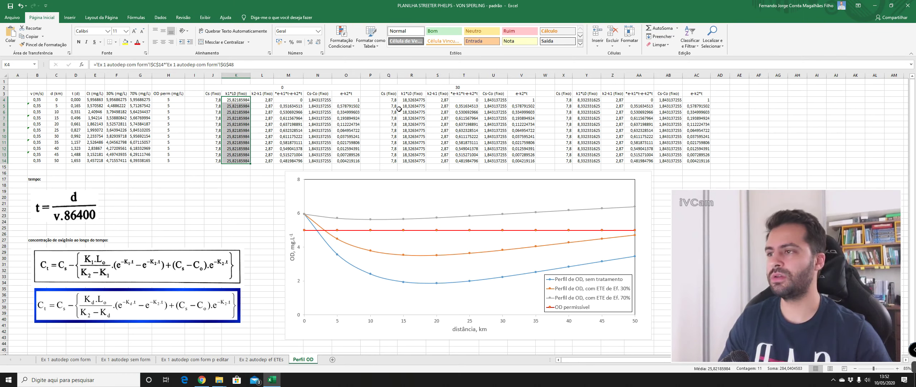
left_click_drag(414, 99, 412, 160)
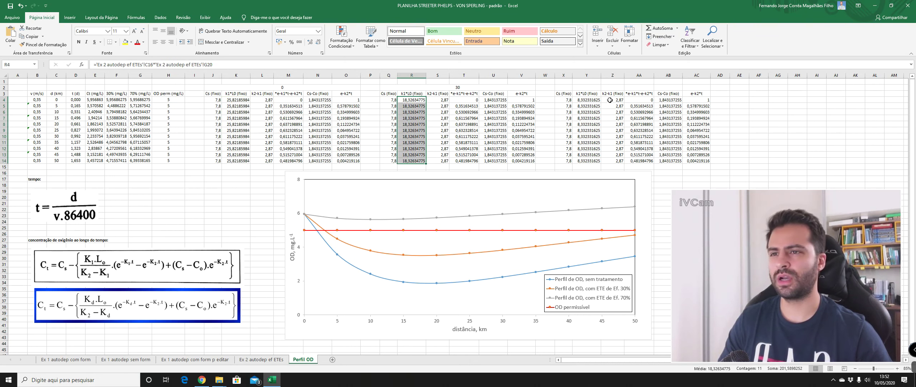
left_click_drag(610, 100, 613, 142)
left_click_drag(587, 100, 598, 160)
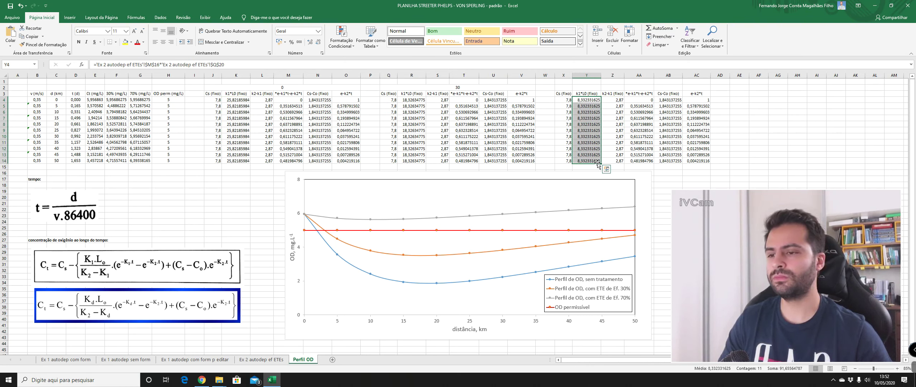
left_click(242, 176)
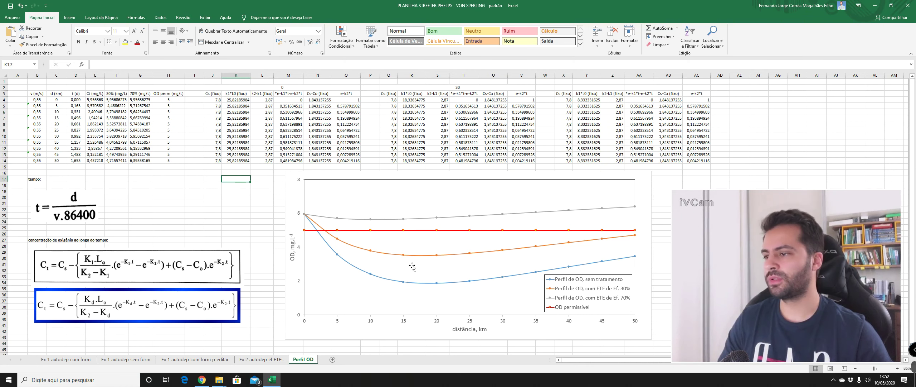
left_click(292, 188)
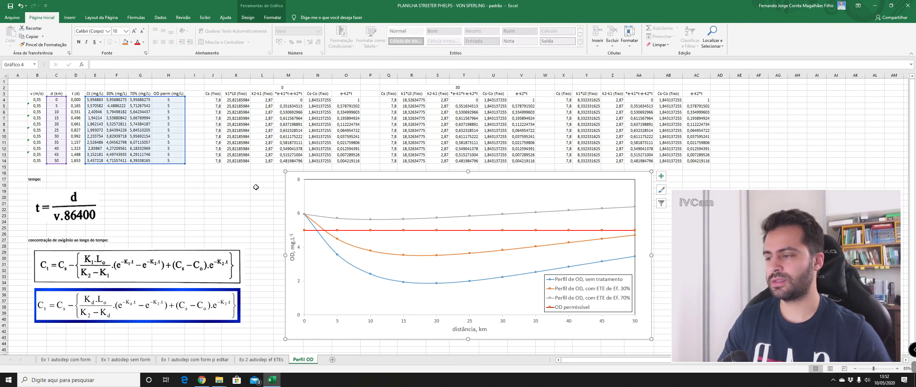